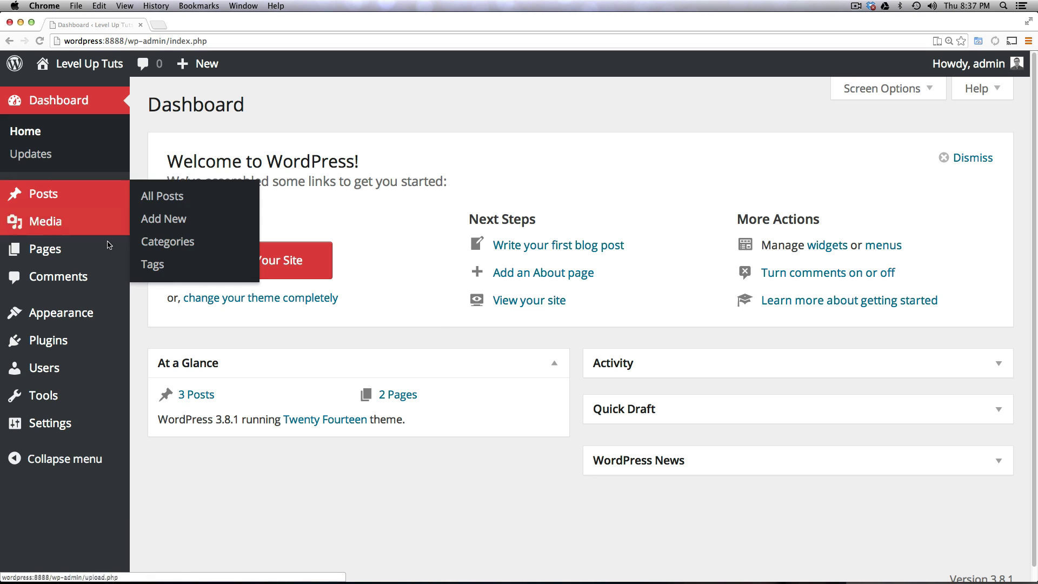
# Step: Activate the Twenty Thirteen theme and open the live site in a new tab
pyautogui.moveTo(61, 325)
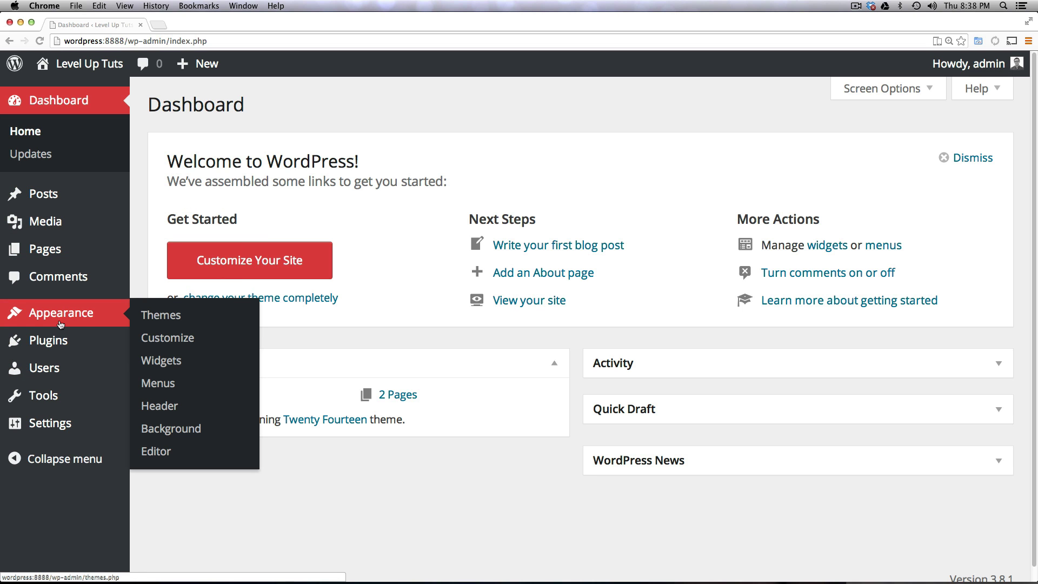
pyautogui.click(184, 318)
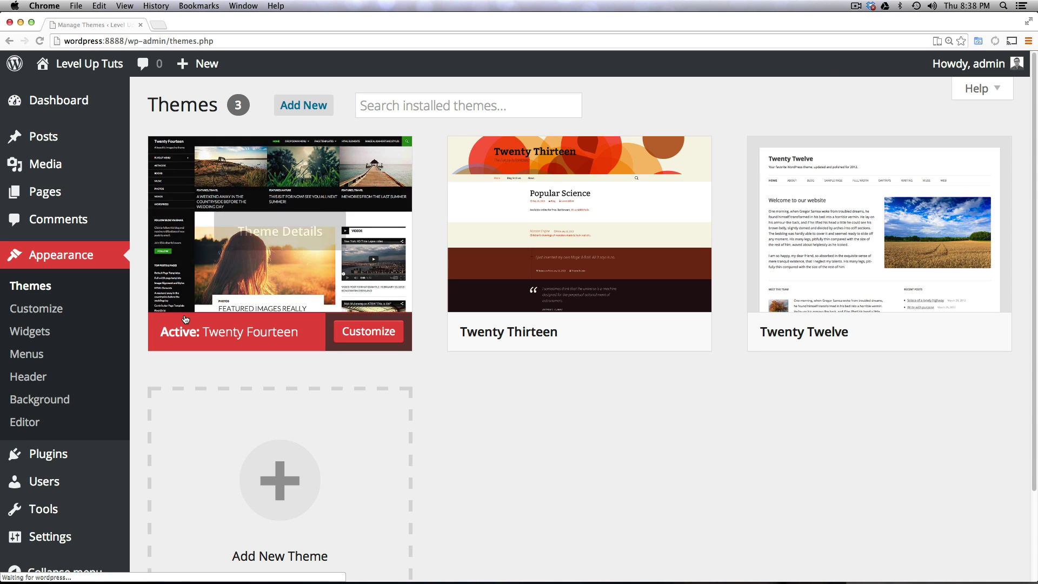
pyautogui.moveTo(622, 211)
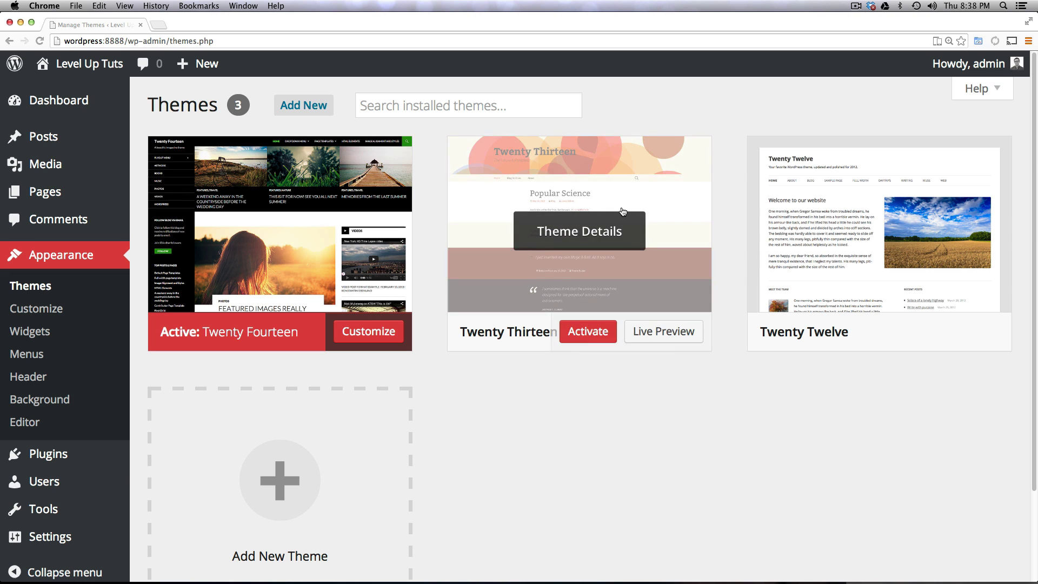
pyautogui.click(583, 336)
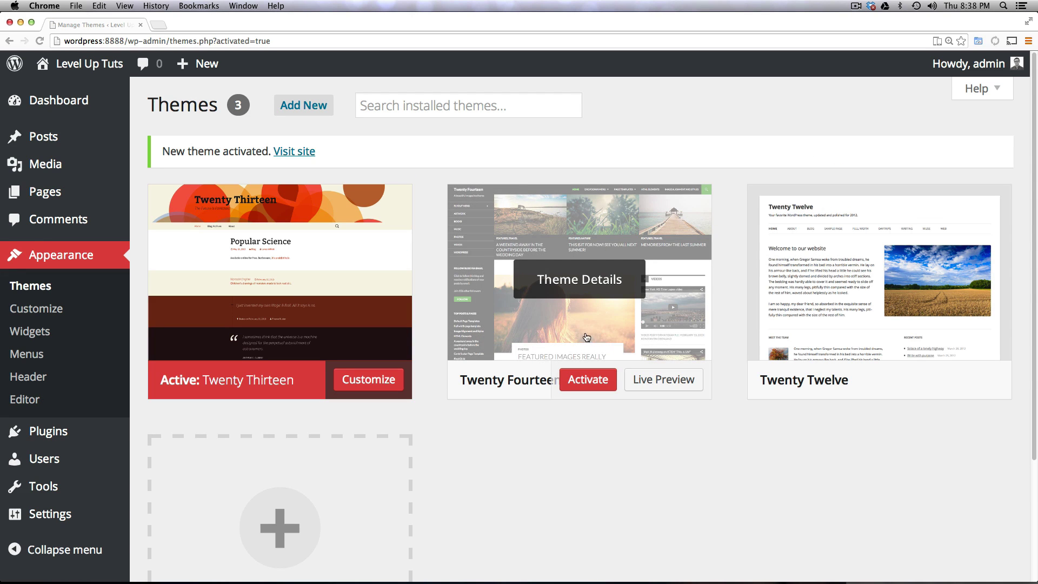
pyautogui.rightClick(74, 63)
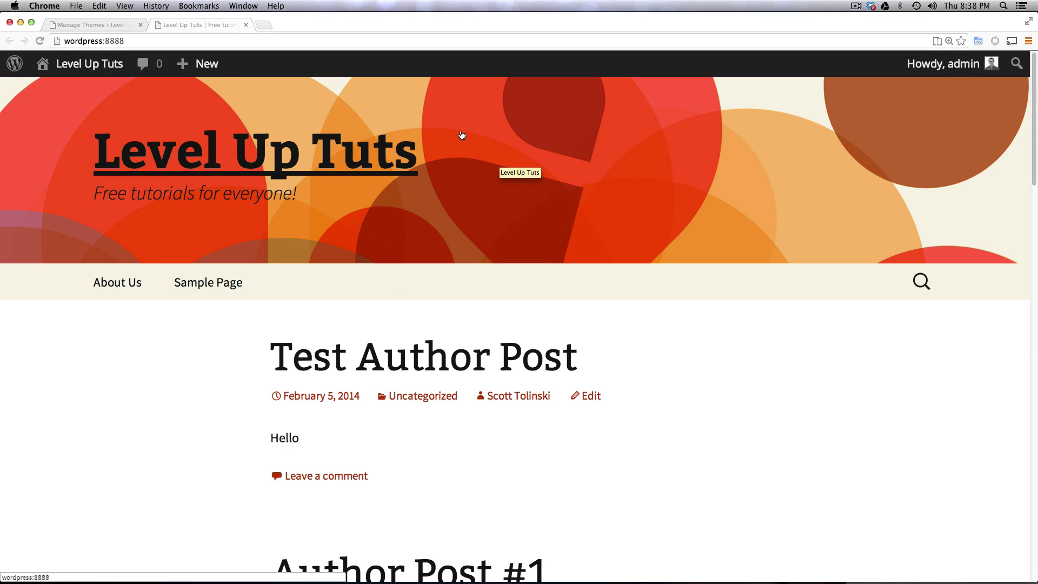
# Step: Activate Twenty Twelve and reload the site tab to show it
pyautogui.click(114, 25)
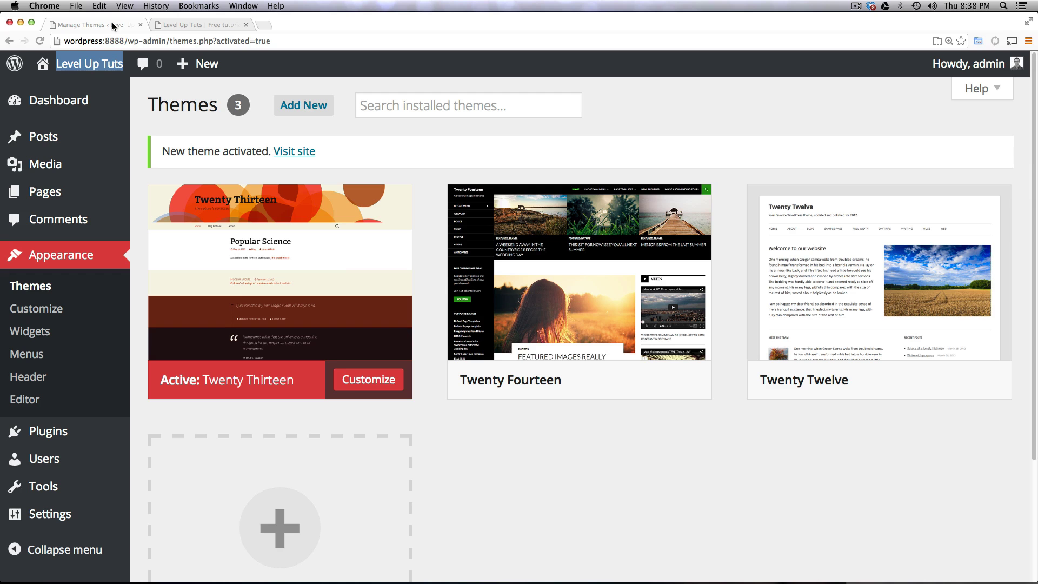
pyautogui.click(888, 381)
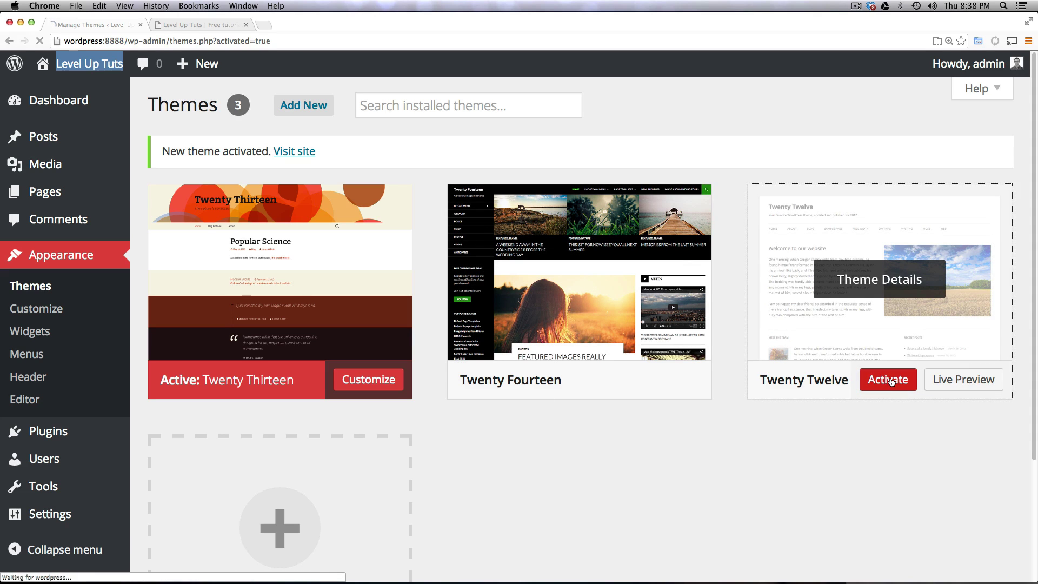
pyautogui.click(192, 25)
pyautogui.click(39, 40)
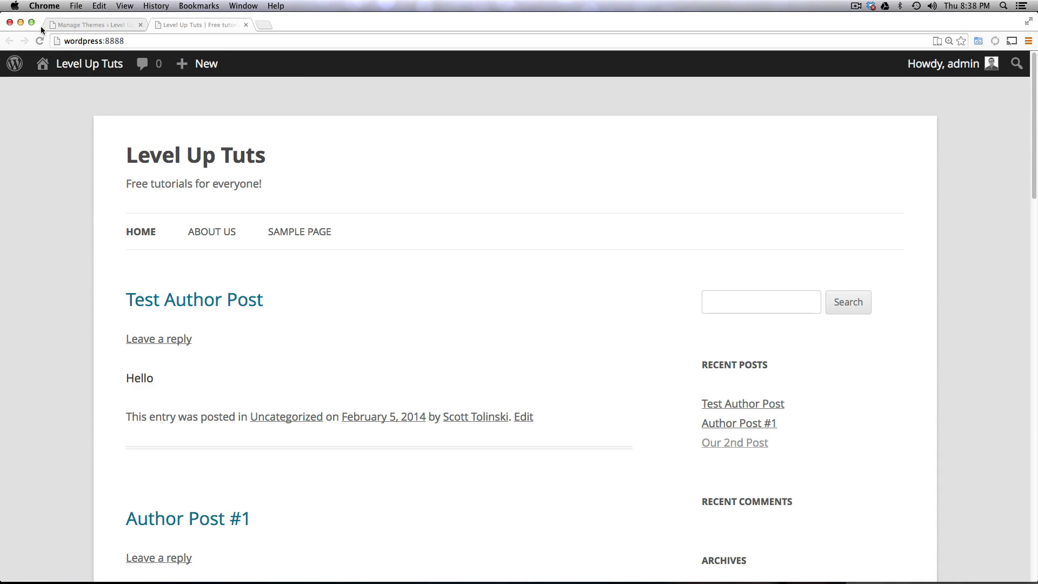
# Step: Live-preview Twenty Thirteen, then cancel without activating it
pyautogui.click(69, 24)
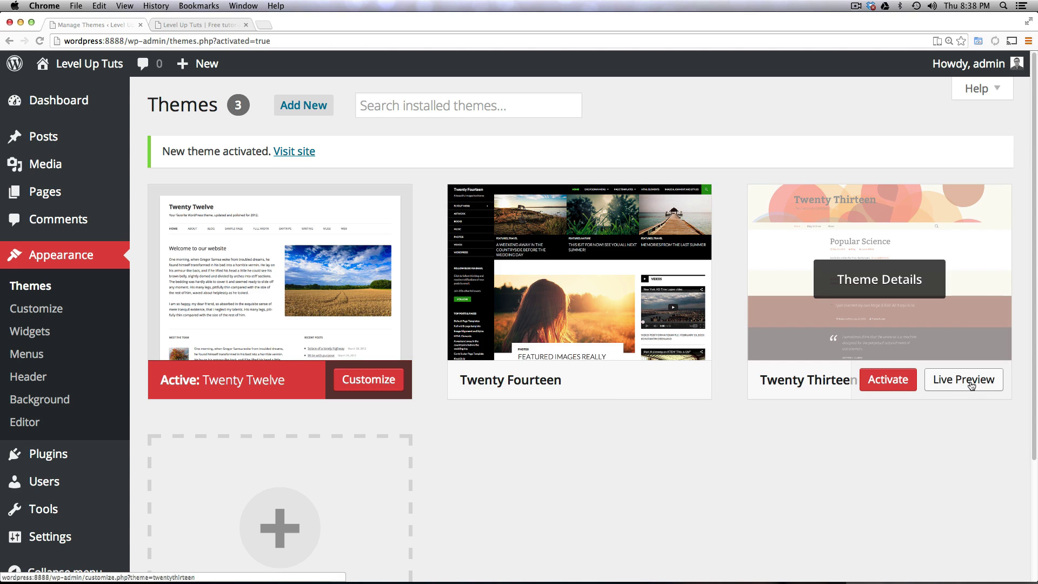
pyautogui.click(971, 385)
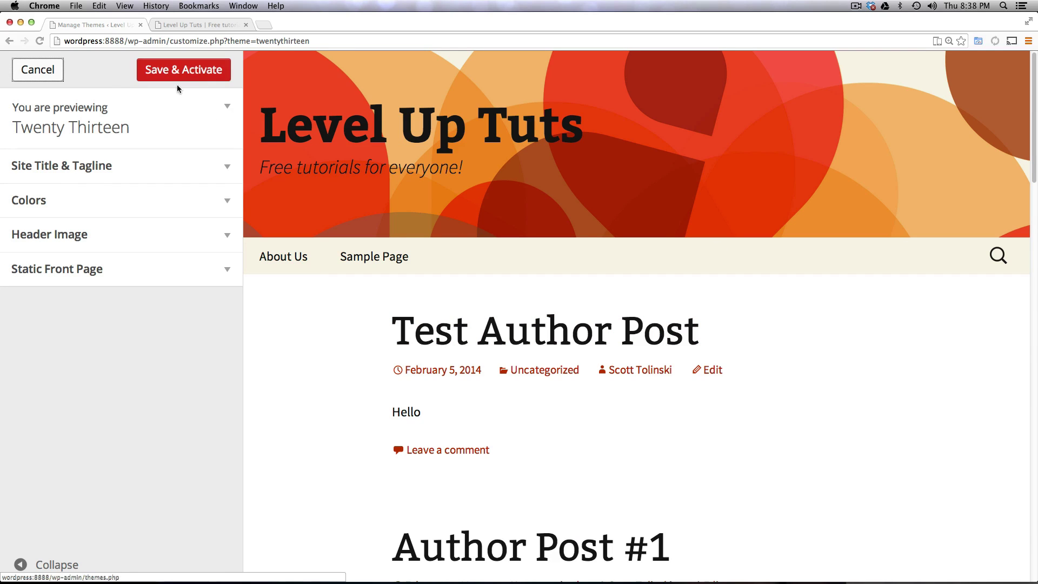
pyautogui.click(48, 71)
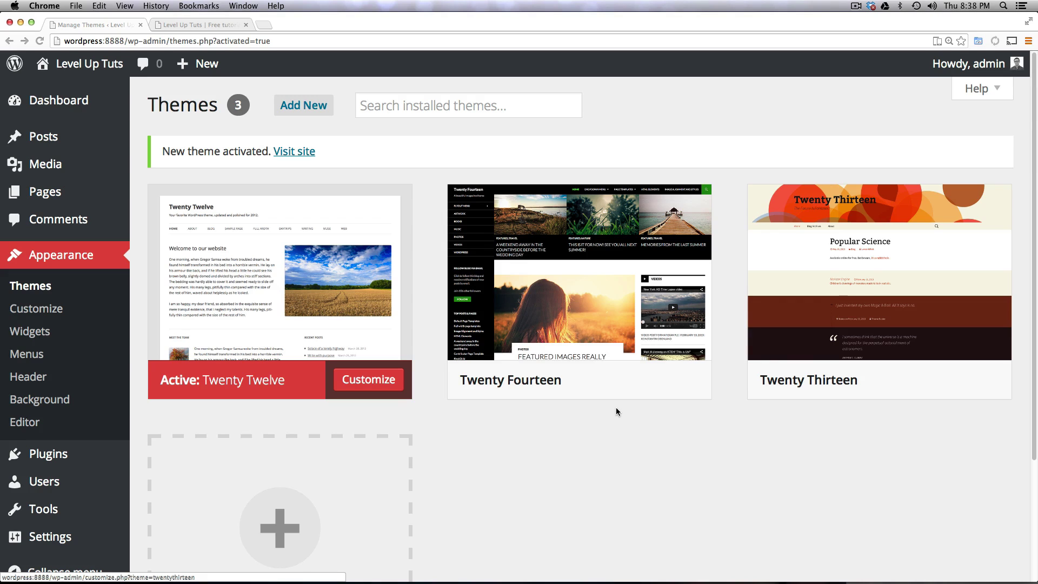
# Step: Open Install Themes via the Add New Theme tile and list the Newest themes
pyautogui.scroll(-3, 616, 411)
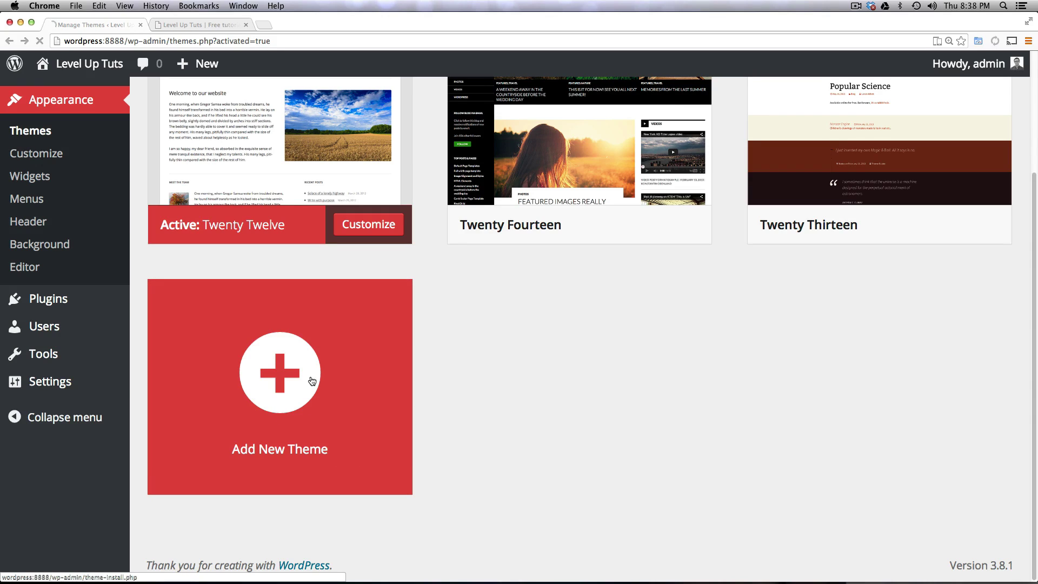
pyautogui.click(312, 378)
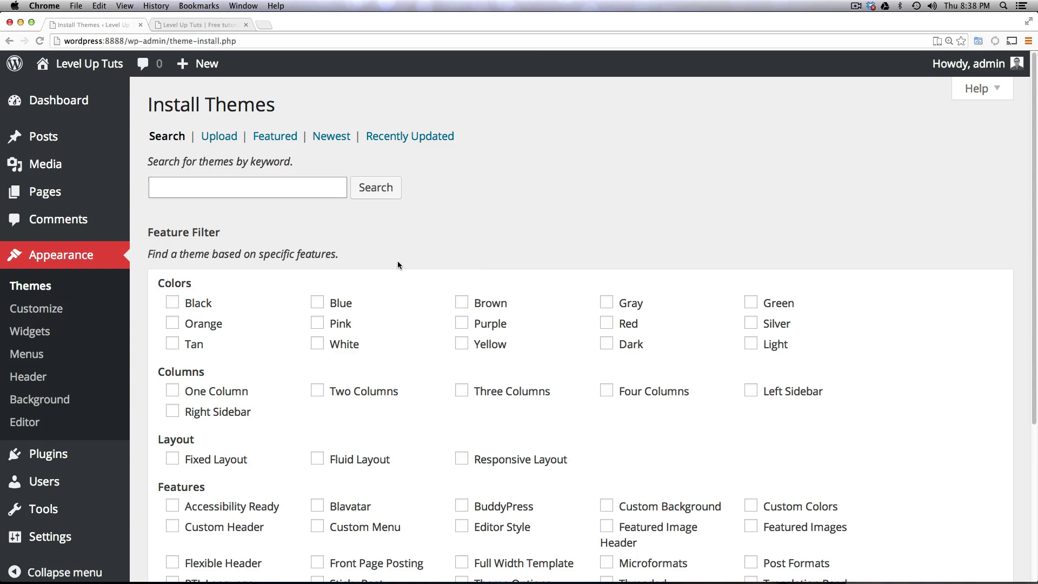
pyautogui.click(336, 139)
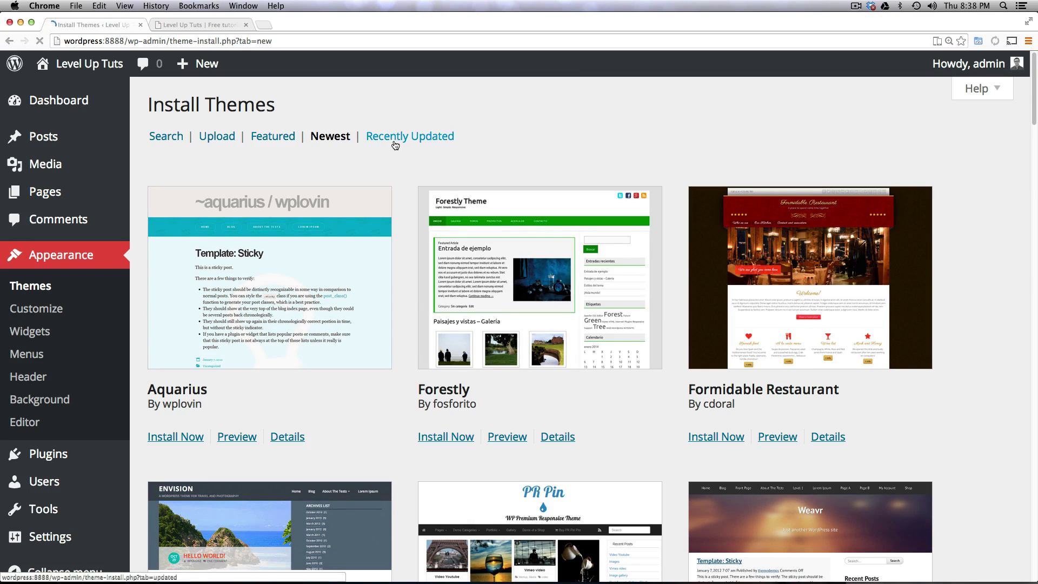
# Step: List the Featured themes and browse through them
pyautogui.click(285, 139)
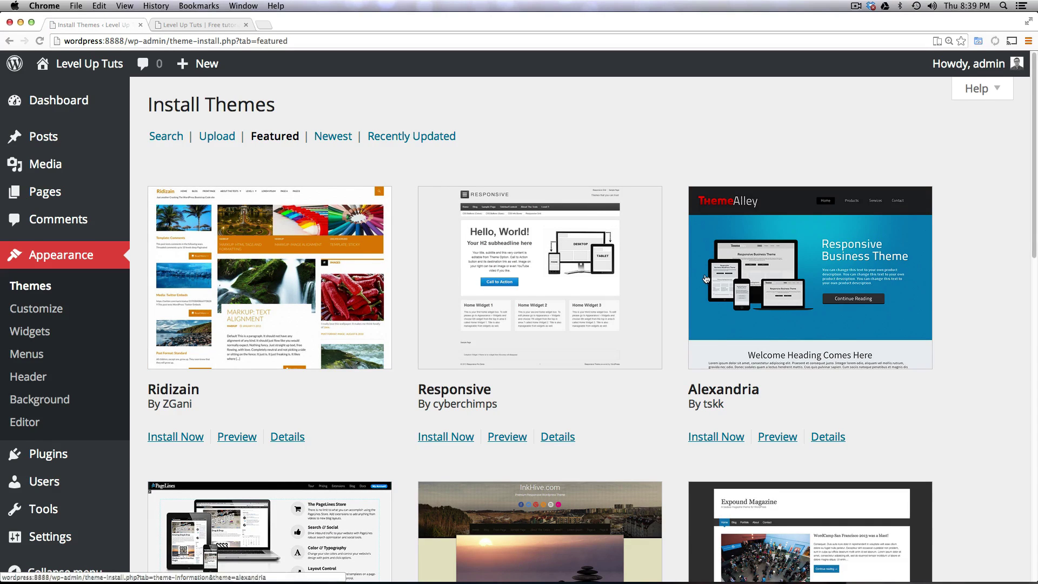
pyautogui.scroll(-5, 706, 279)
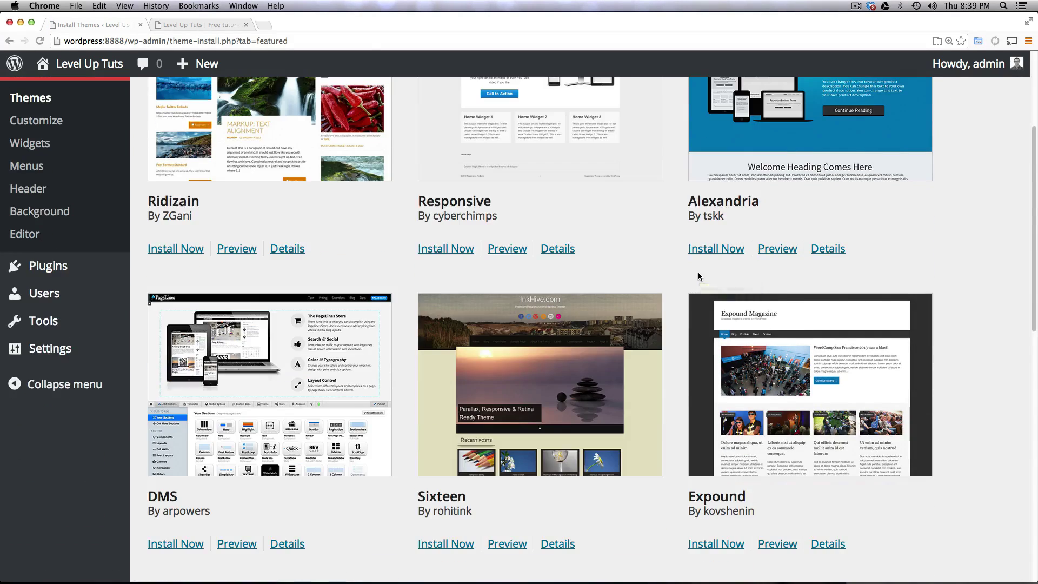
pyautogui.scroll(-15, 699, 271)
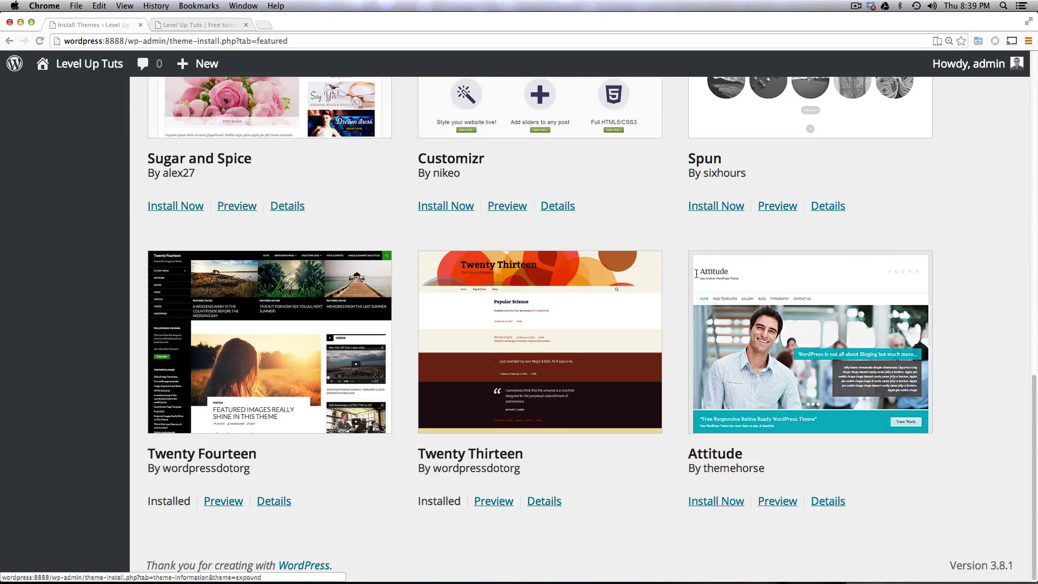
pyautogui.scroll(20, 757, 308)
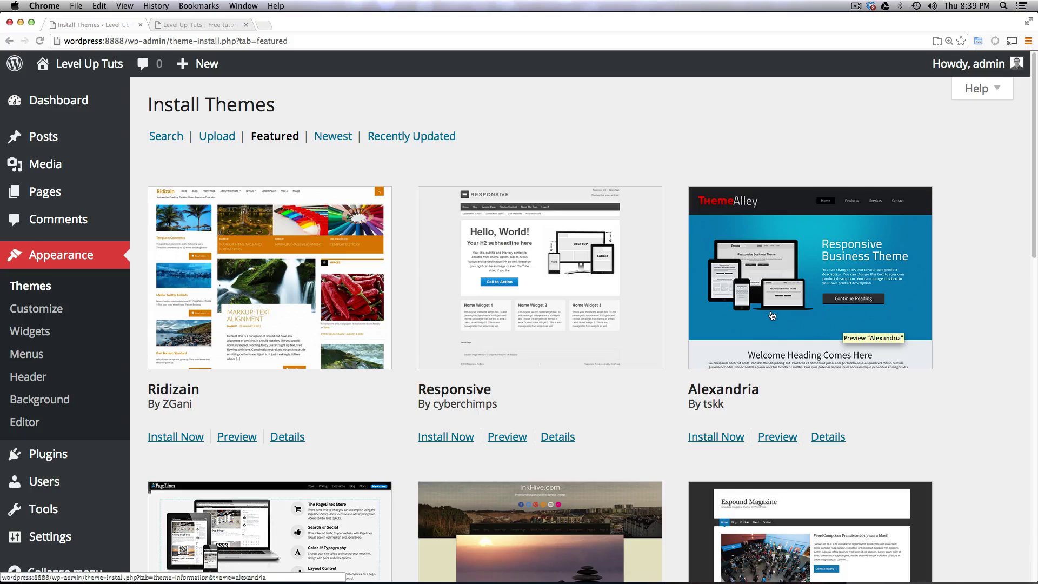
pyautogui.scroll(-15, 770, 317)
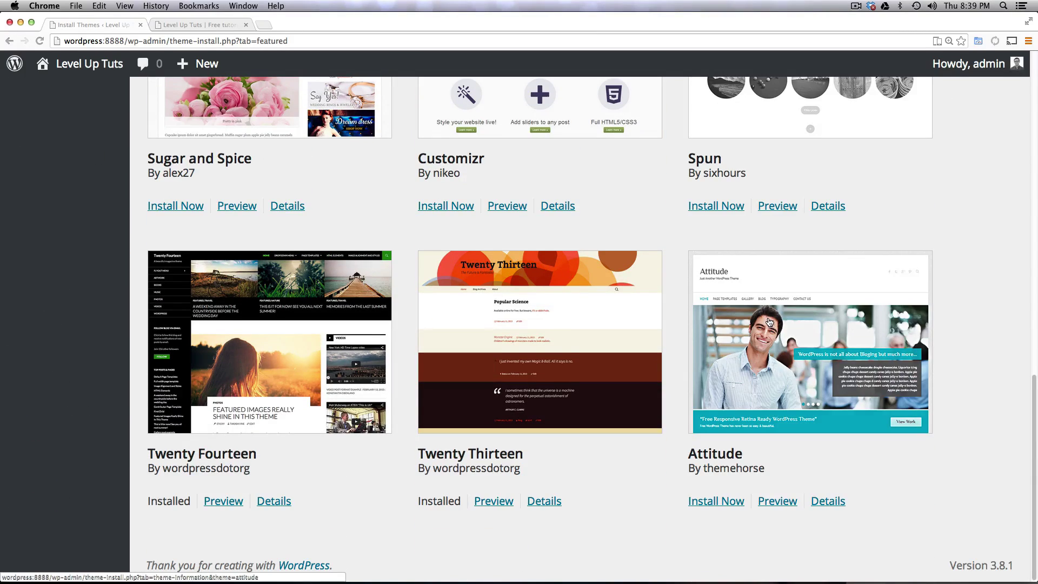
pyautogui.scroll(20, 770, 322)
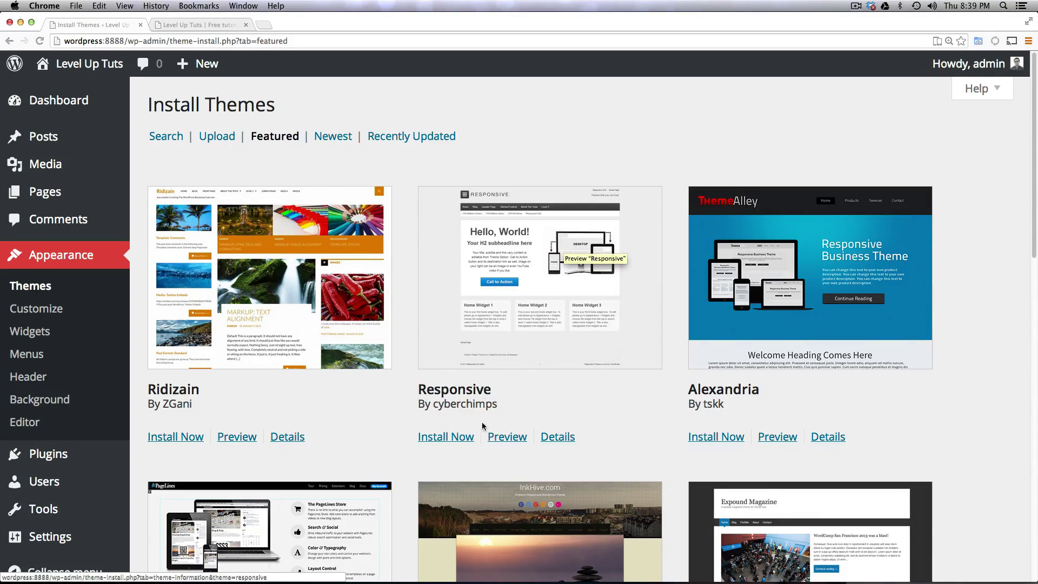
# Step: Expand Responsive's details to read version 1.9.4.9 and its description
pyautogui.click(556, 437)
pyautogui.scroll(-5, 692, 252)
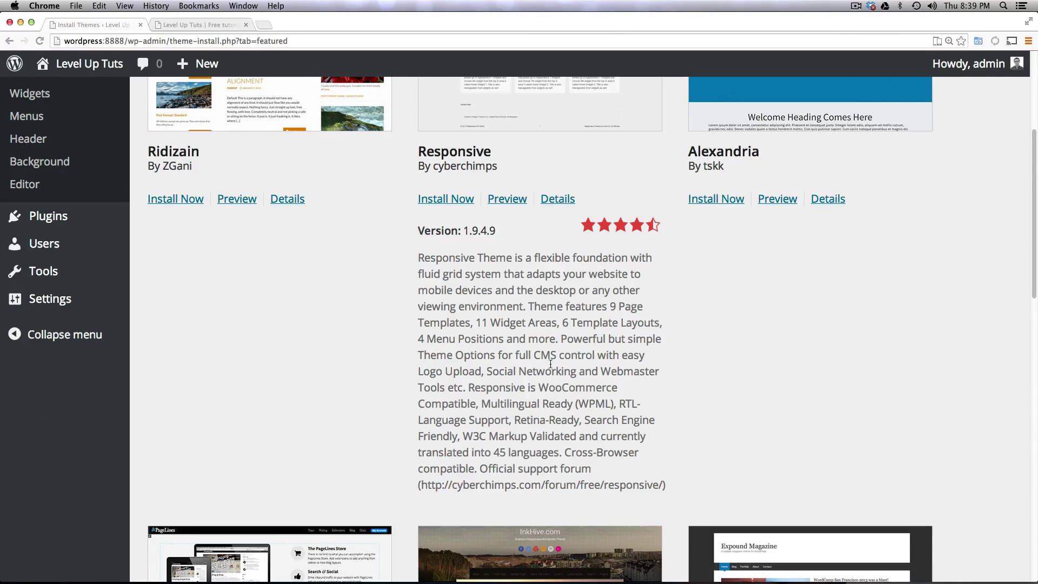
pyautogui.moveTo(460, 306); pyautogui.dragTo(666, 485)
pyautogui.click(538, 379)
pyautogui.scroll(5, 538, 379)
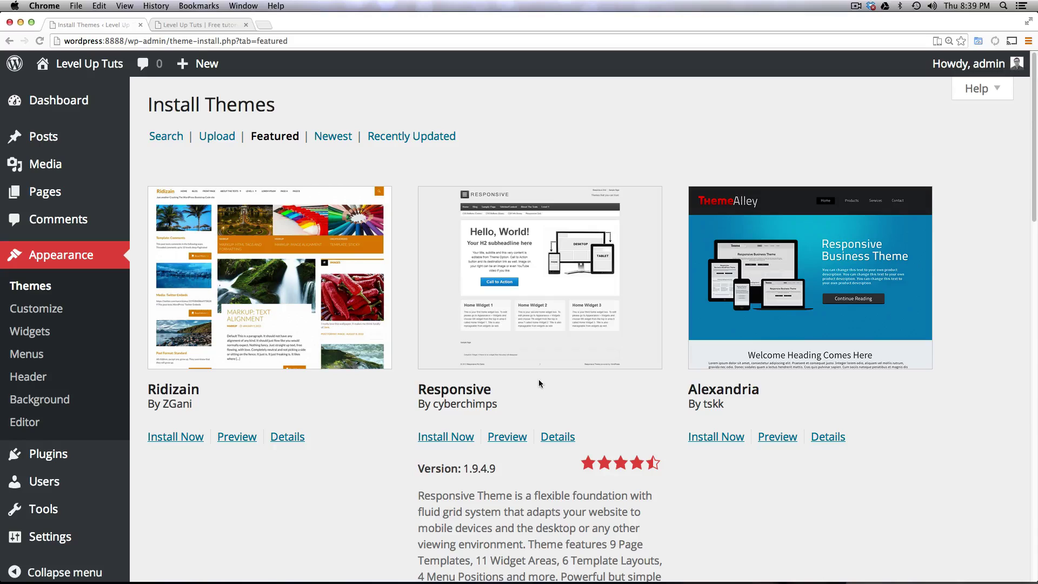
# Step: Preview the Responsive theme's Hello page, scroll through it, then close the preview
pyautogui.click(503, 436)
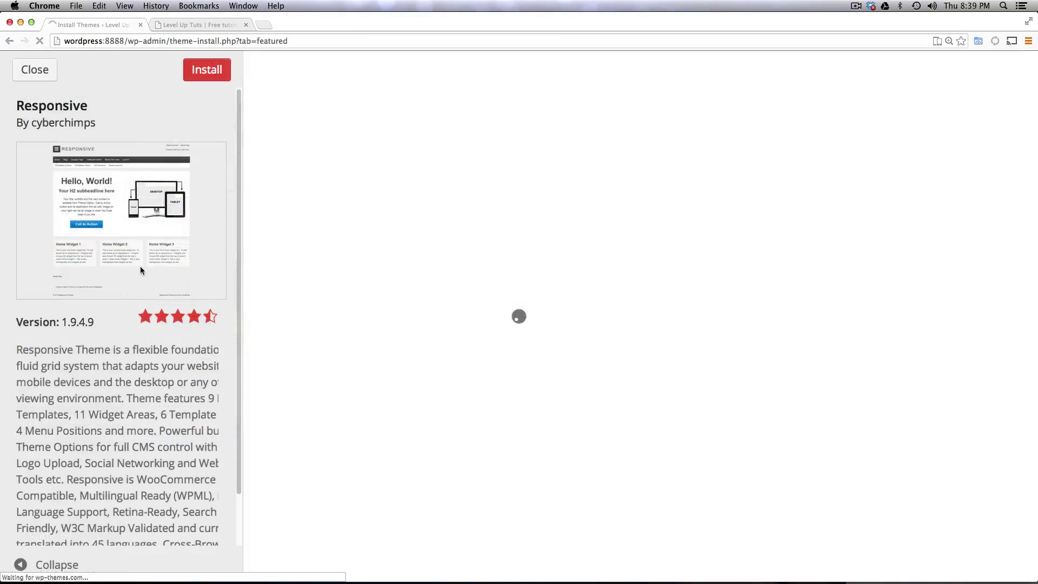
pyautogui.moveTo(471, 232); pyautogui.dragTo(695, 289)
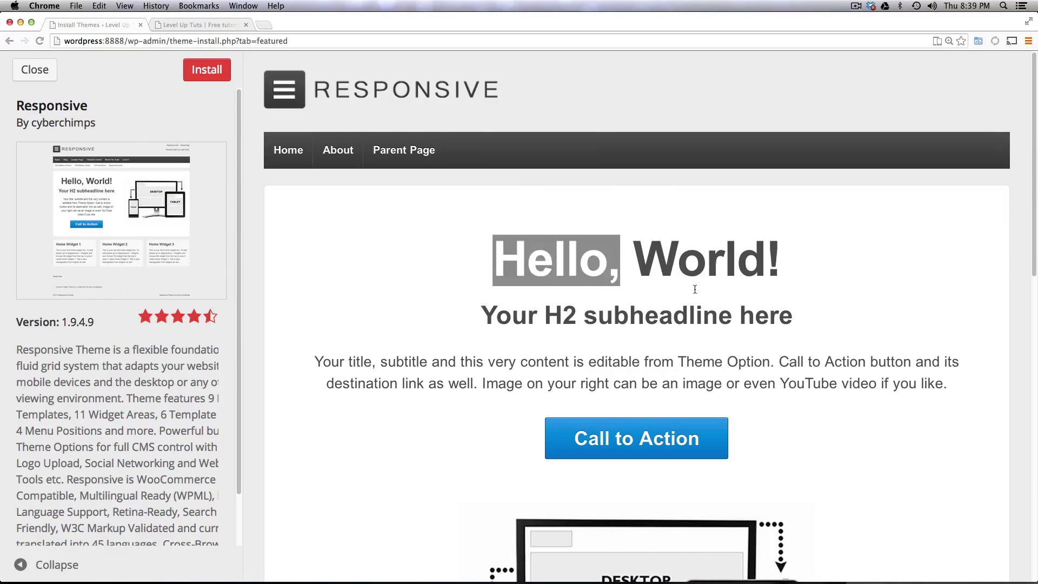
pyautogui.scroll(-8, 745, 337)
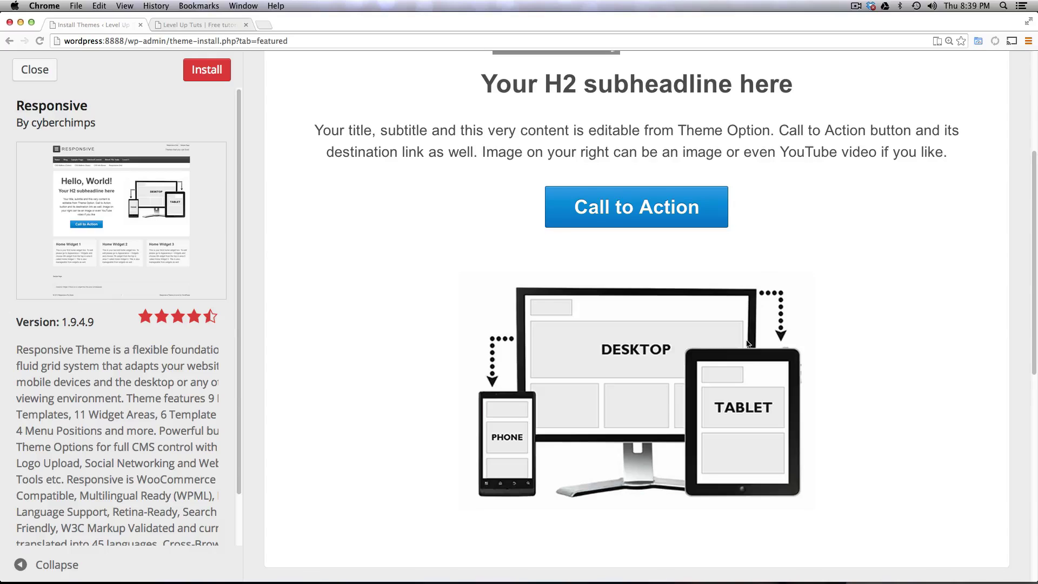
pyautogui.scroll(8, 746, 339)
pyautogui.scroll(-10, 746, 339)
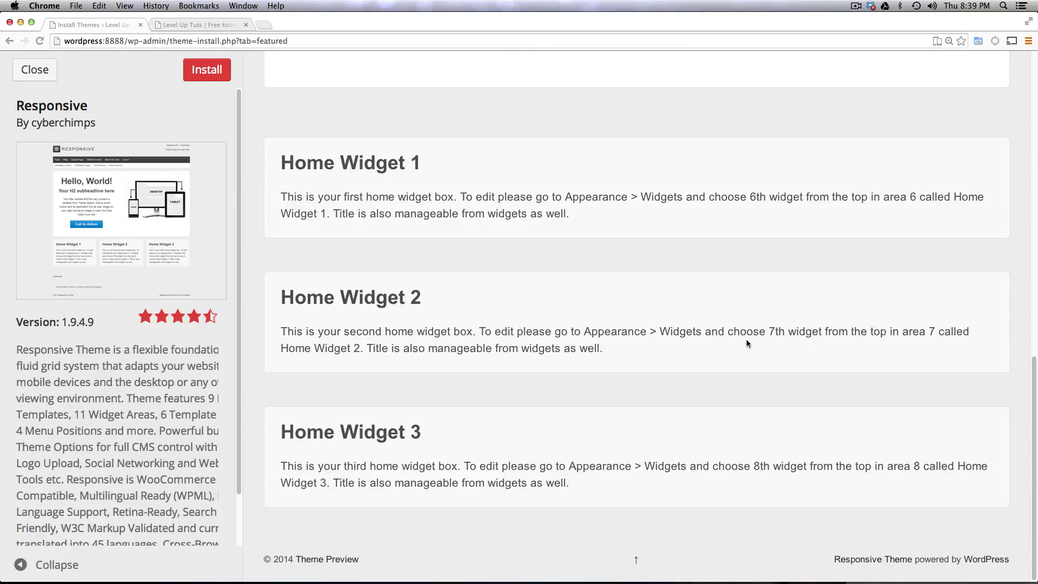
pyautogui.scroll(6, 746, 339)
pyautogui.scroll(5, 619, 219)
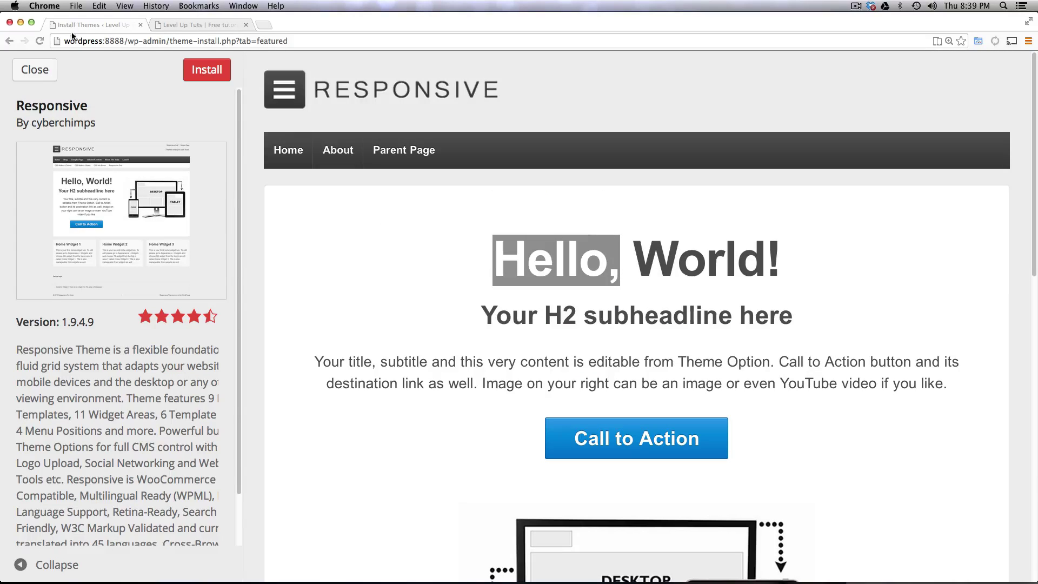
pyautogui.click(50, 69)
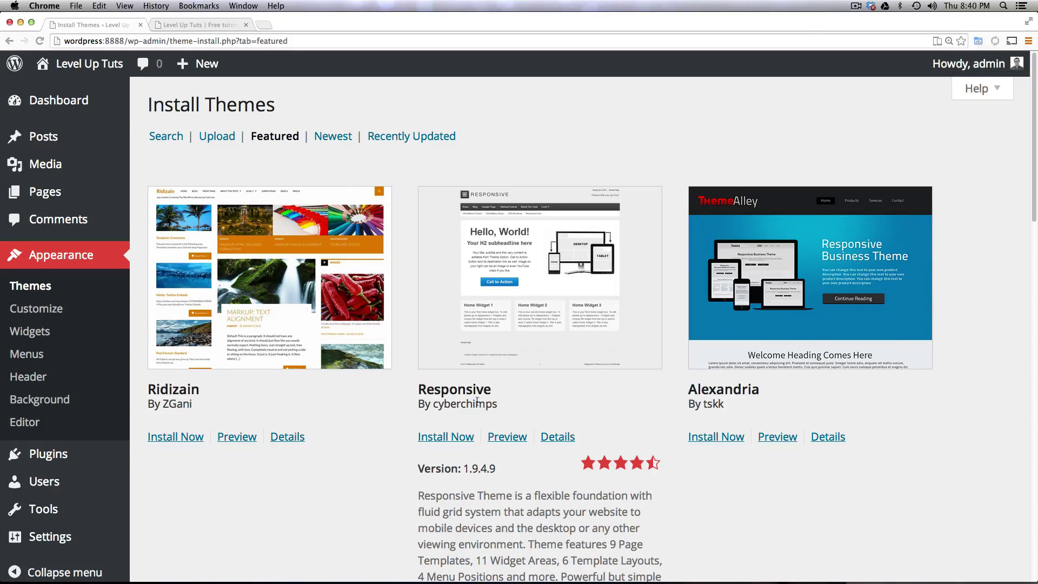
# Step: Install Responsive 1.9.4.9 and review the download and unpacking log
pyautogui.click(462, 437)
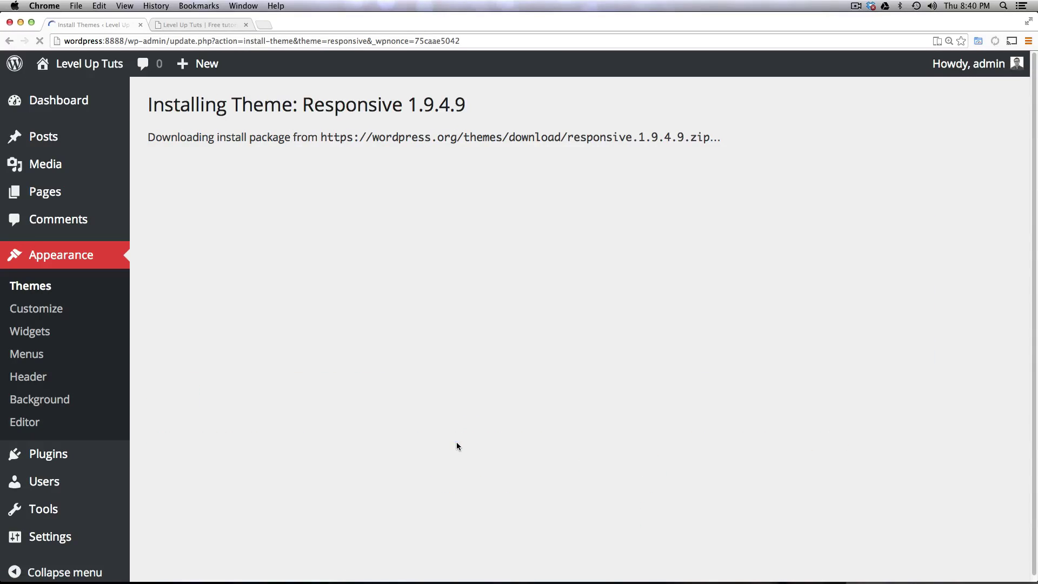
pyautogui.moveTo(198, 136); pyautogui.dragTo(714, 139)
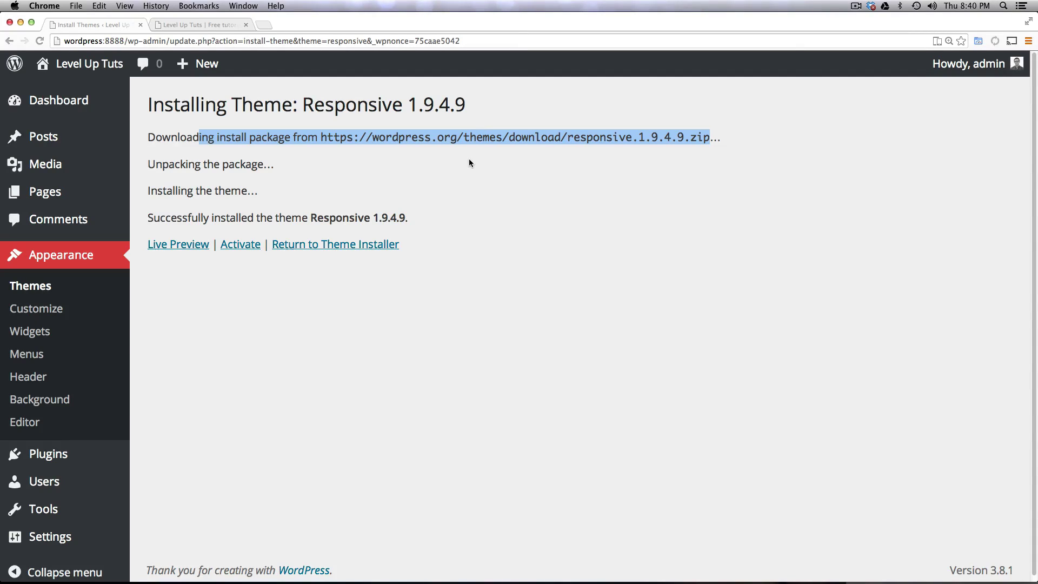
pyautogui.moveTo(180, 164); pyautogui.dragTo(319, 214)
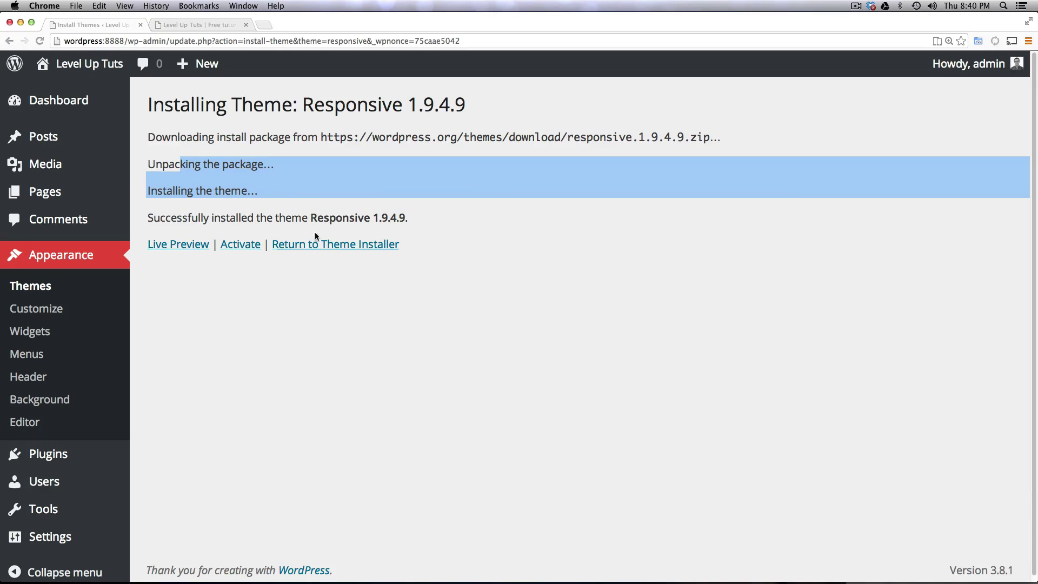
pyautogui.click(316, 236)
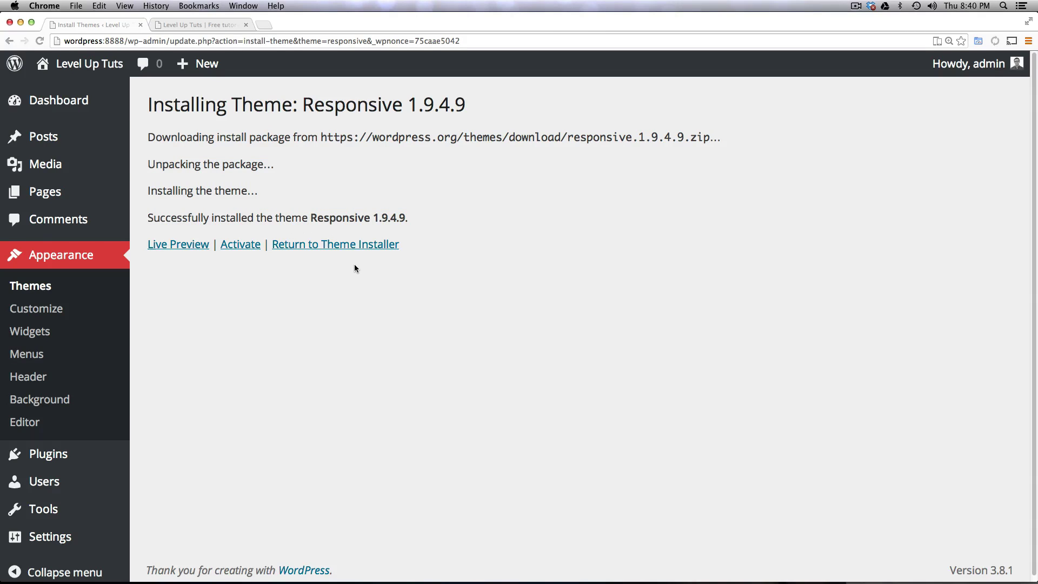
# Step: Activate Responsive and reload the live site to show its design
pyautogui.click(246, 250)
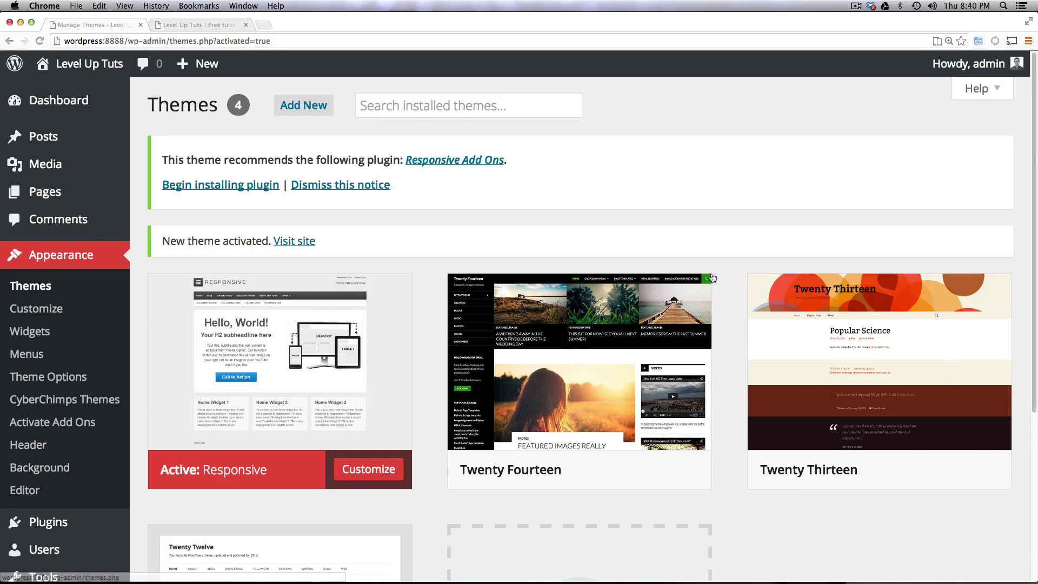
pyautogui.click(217, 26)
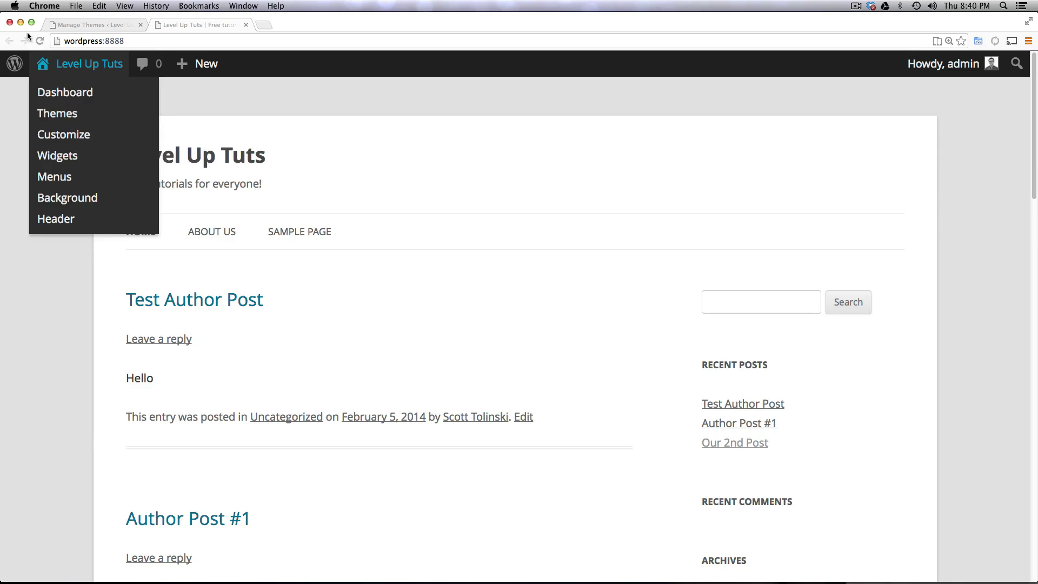
pyautogui.click(40, 41)
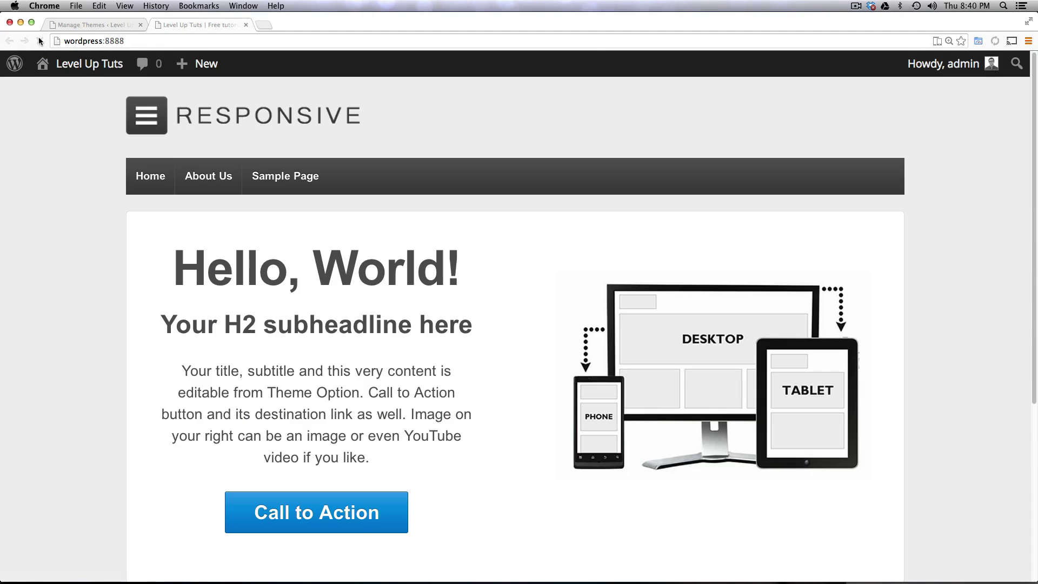
pyautogui.scroll(-5, 576, 312)
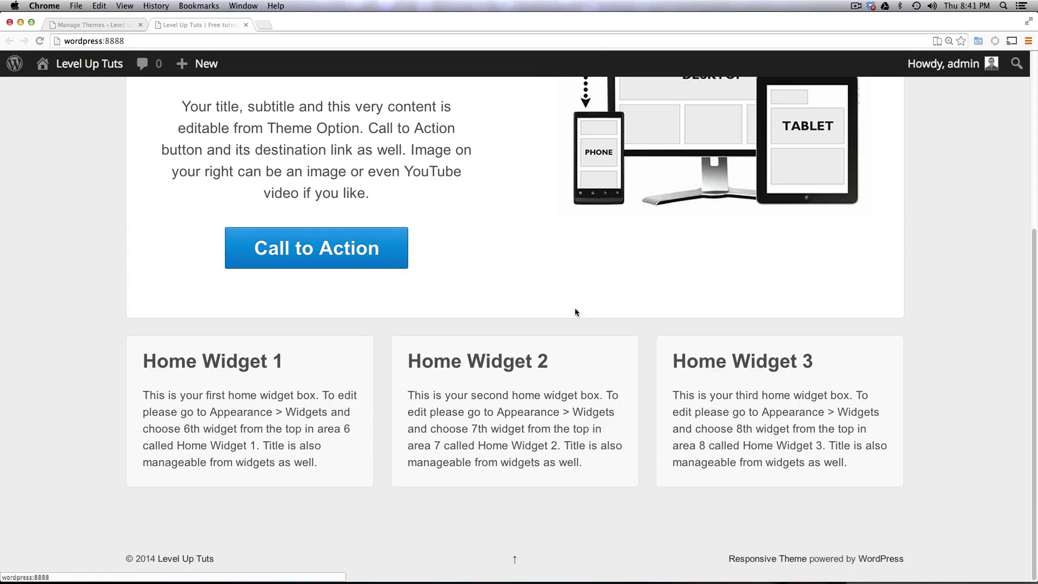
# Step: Narrow the browser to check the mobile layout, then widen it back to full size
pyautogui.click(1034, 212)
pyautogui.moveTo(1035, 207); pyautogui.dragTo(273, 255)
pyautogui.scroll(-10, 184, 319)
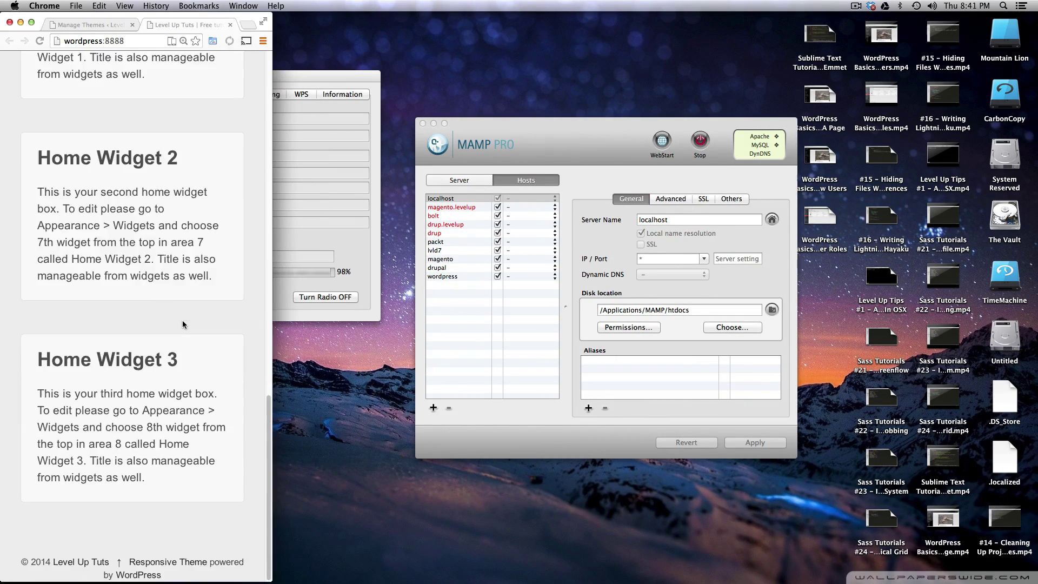
pyautogui.scroll(10, 184, 319)
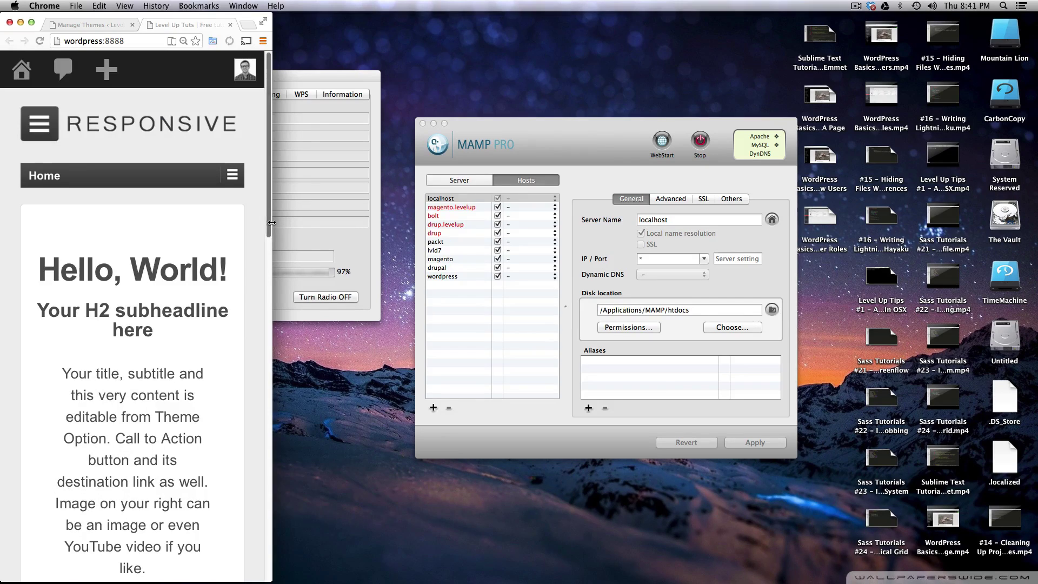
pyautogui.moveTo(273, 222); pyautogui.dragTo(1037, 224)
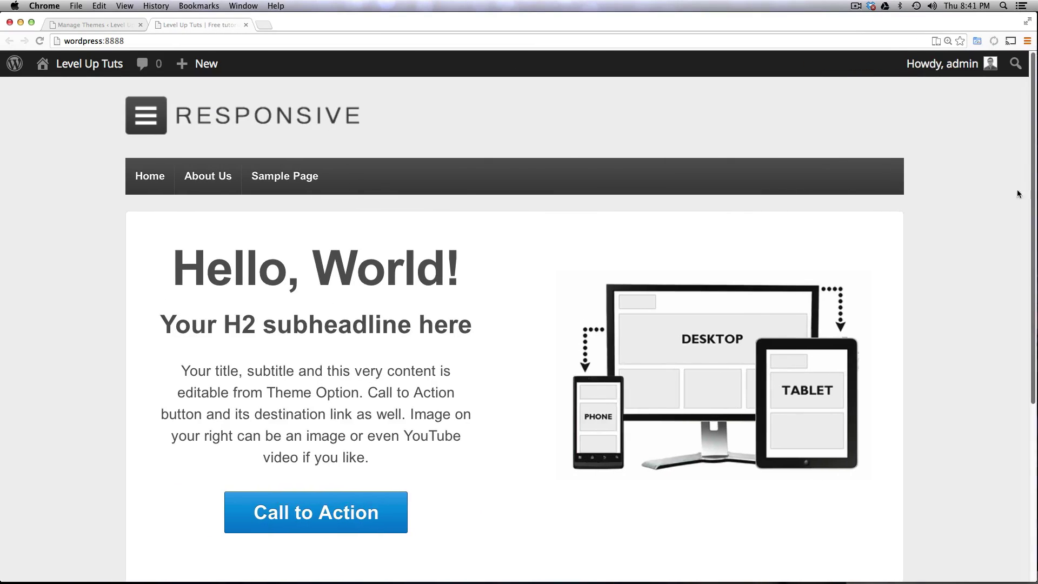
# Step: Return to Themes and open the Add New themes page
pyautogui.click(98, 28)
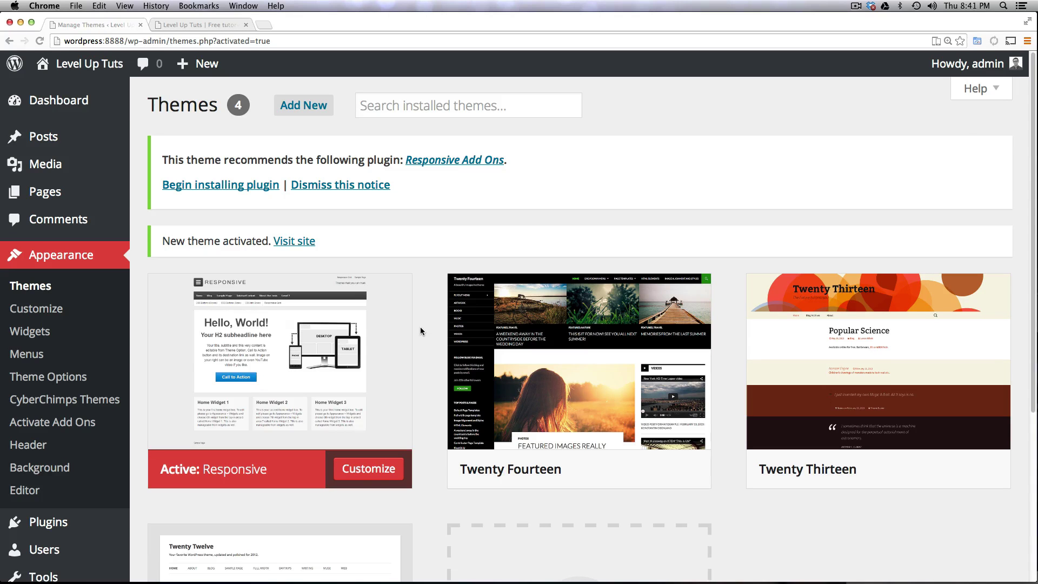
pyautogui.scroll(-5, 420, 327)
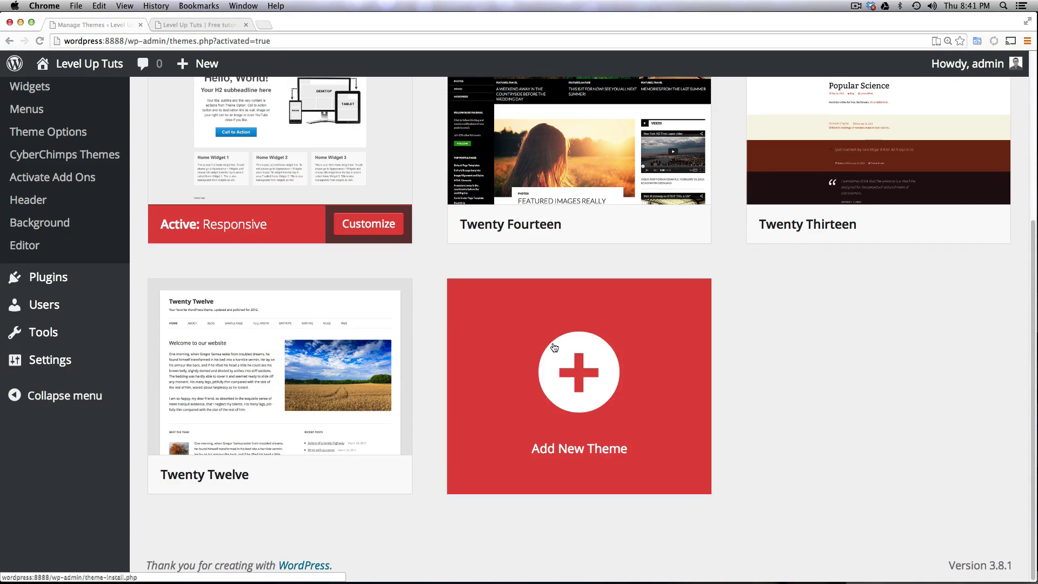
pyautogui.click(560, 352)
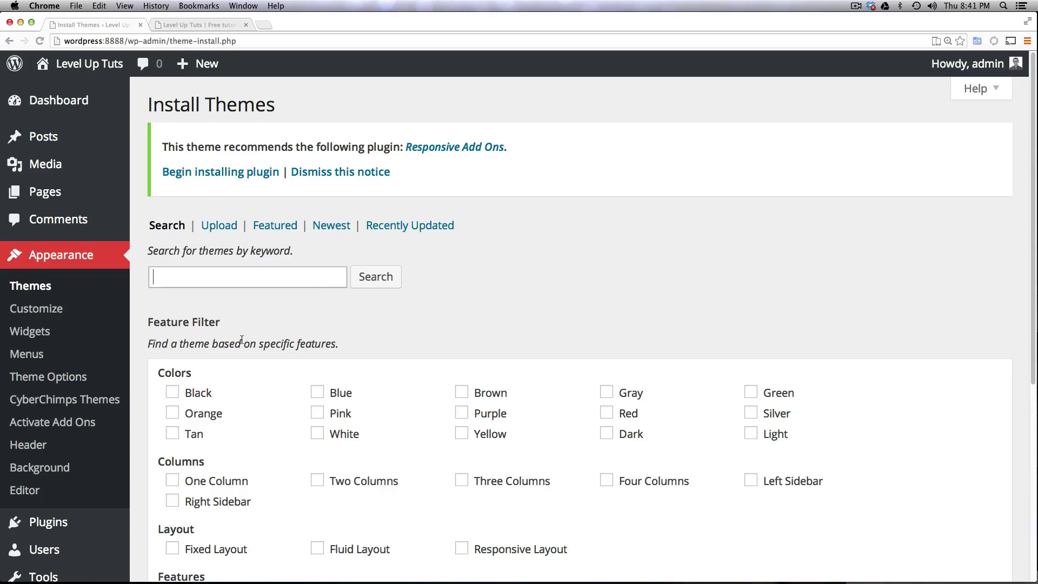
# Step: Search the theme directory with the Photoblogging Subject feature filter
pyautogui.scroll(-5, 242, 340)
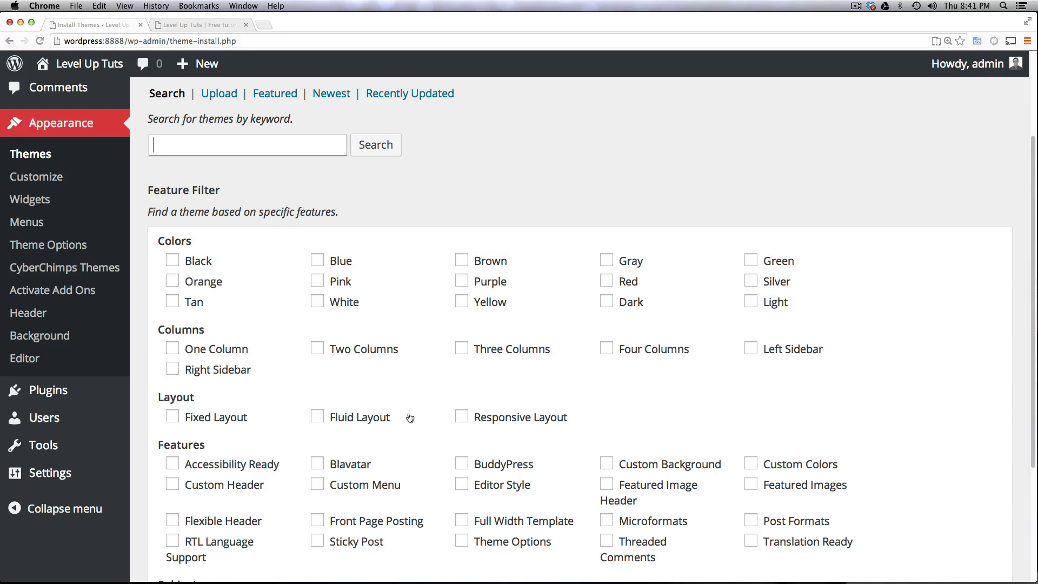
pyautogui.scroll(-3, 560, 399)
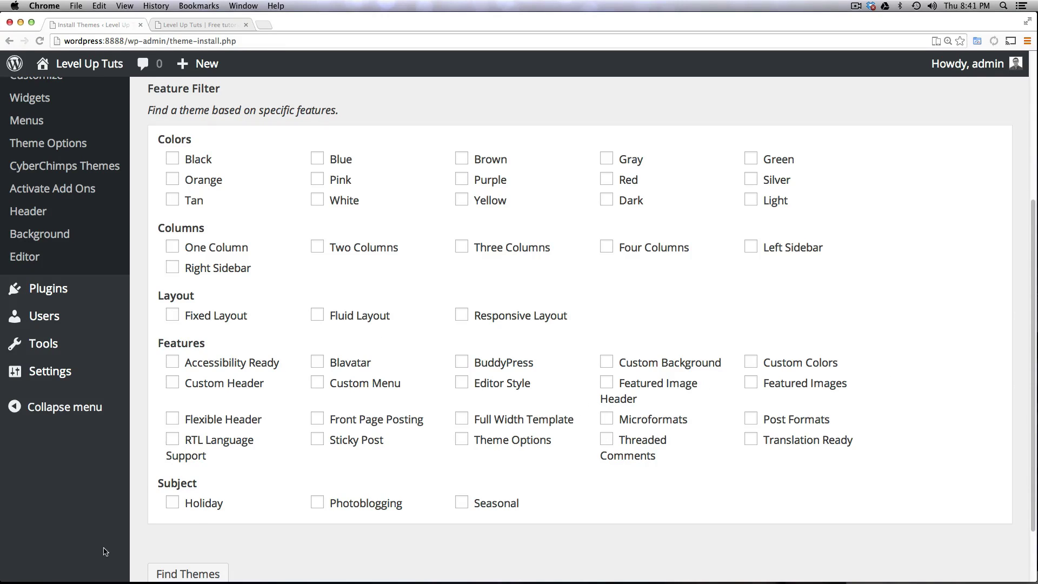
pyautogui.scroll(-3, 195, 503)
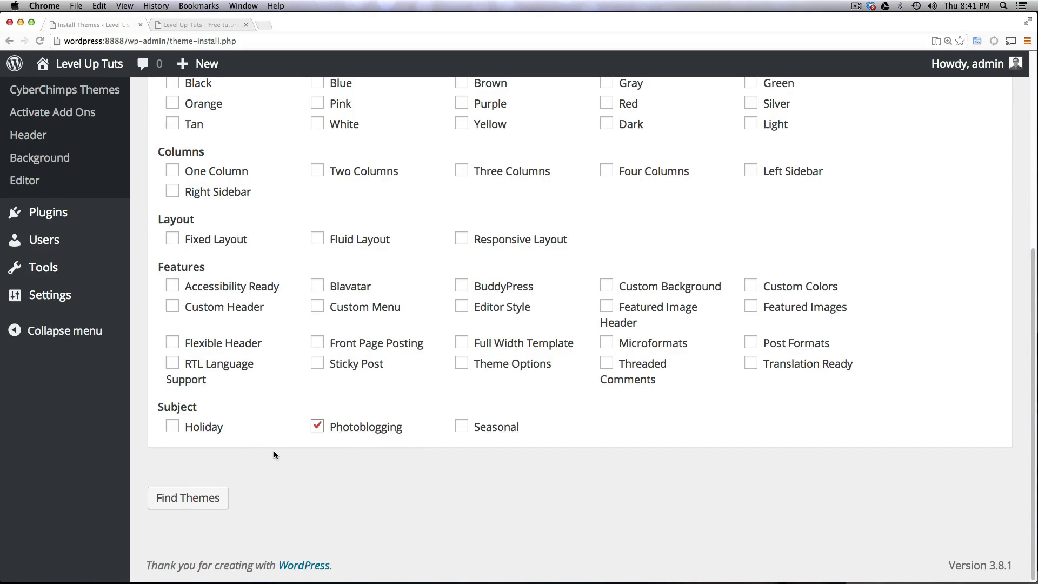
pyautogui.scroll(3, 274, 455)
pyautogui.scroll(-3, 243, 465)
pyautogui.click(199, 498)
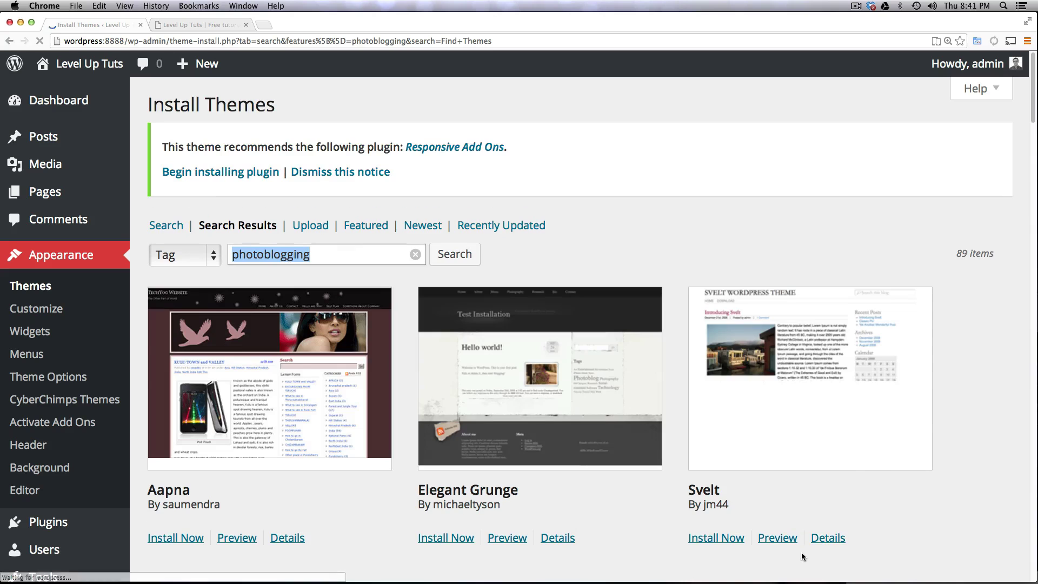
# Step: Scroll through the 89 photoblogging results, past Lysa, Grey Matter, Kreativ and Modularity Lite
pyautogui.scroll(-8, 598, 402)
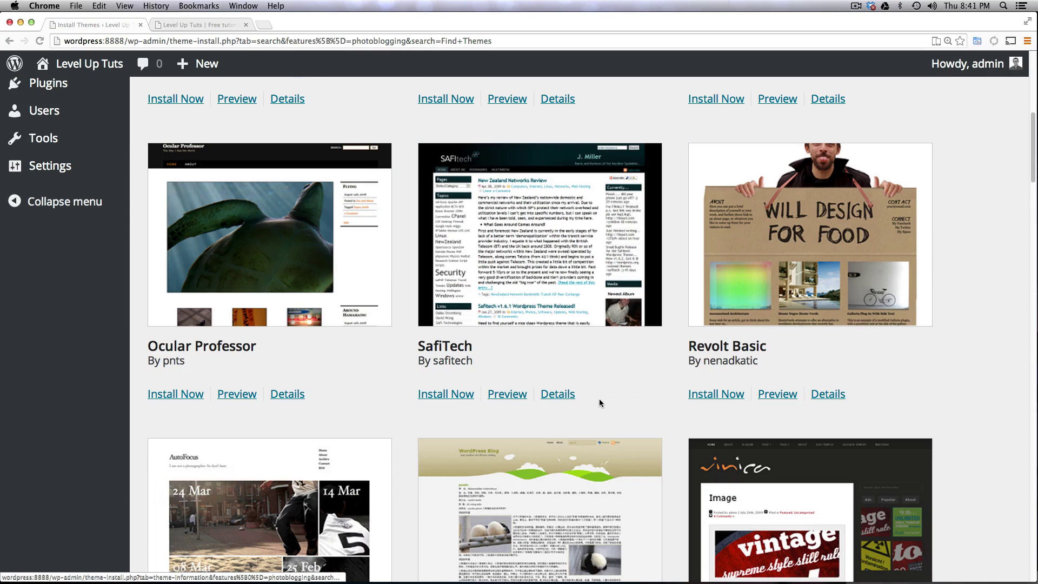
pyautogui.scroll(-6, 598, 402)
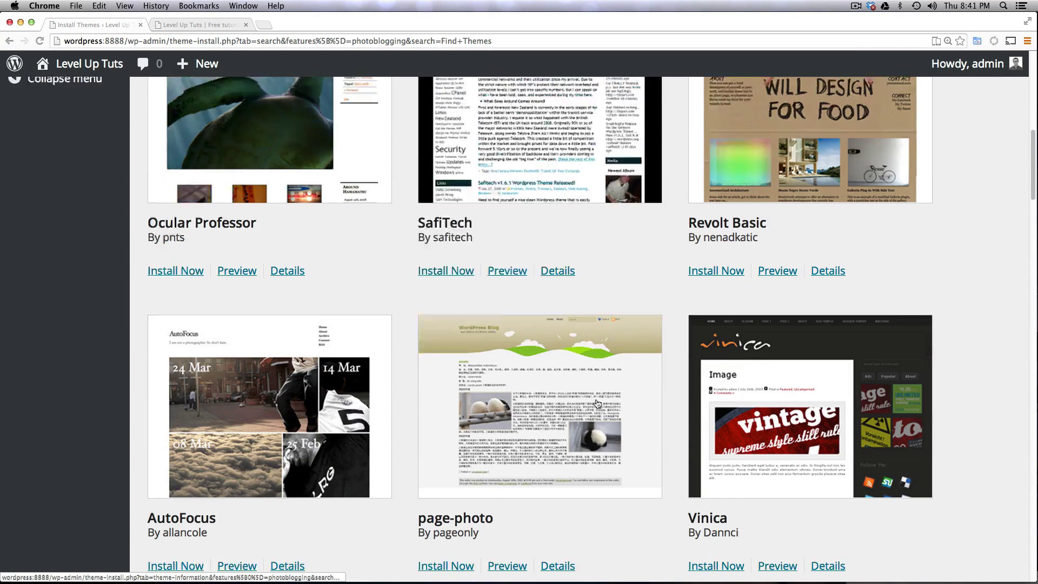
pyautogui.scroll(-1, 597, 403)
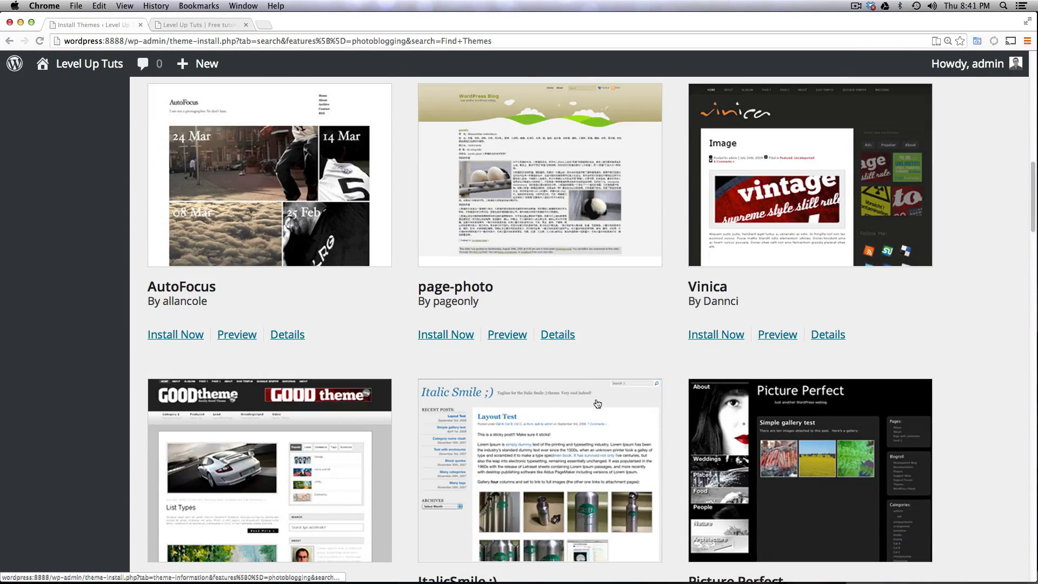
pyautogui.scroll(-8, 597, 404)
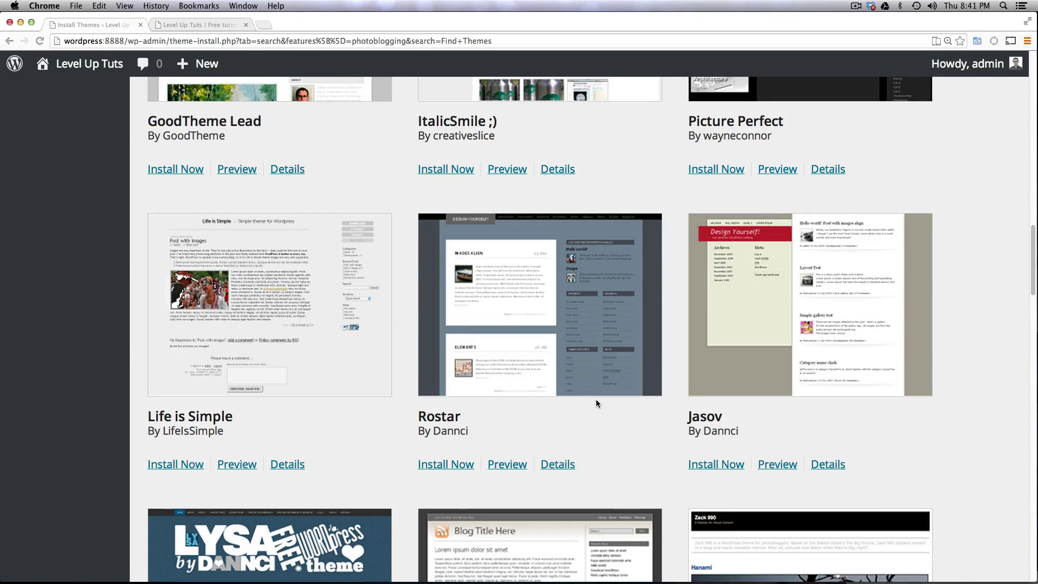
pyautogui.scroll(-8, 598, 404)
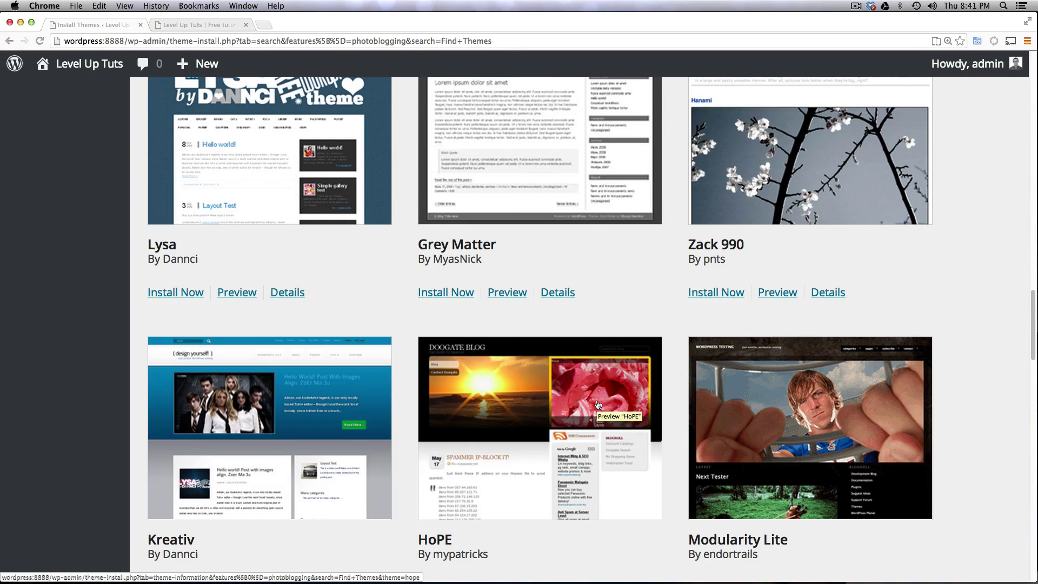